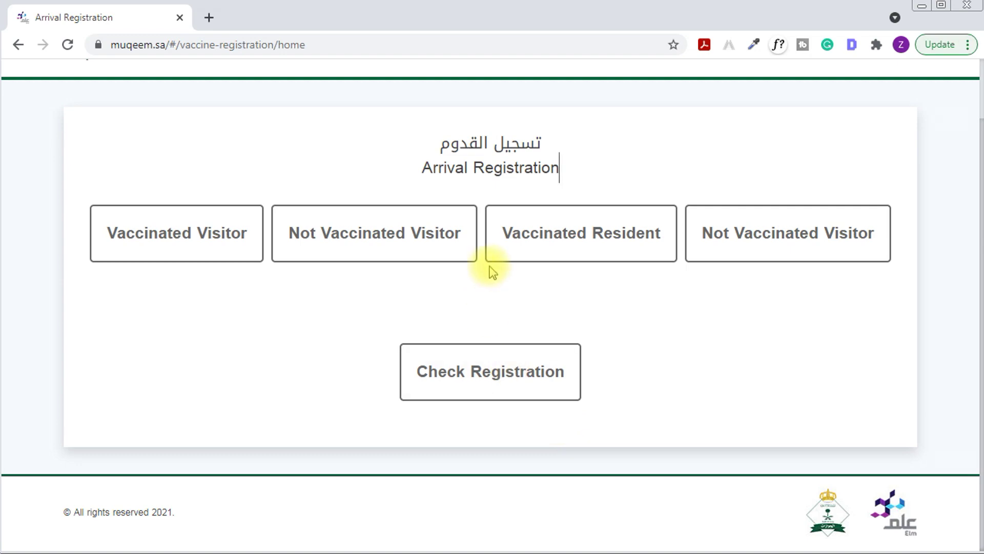
Choose the Vaccinated Resident category on the Arrival Registration page
click(158, 47)
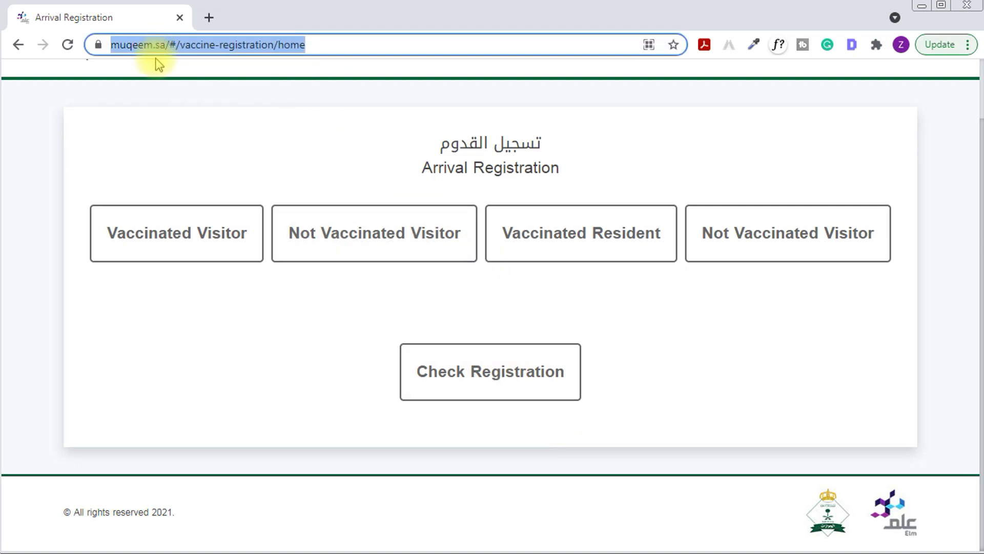
click(360, 128)
drag(410, 169, 561, 168)
click(560, 168)
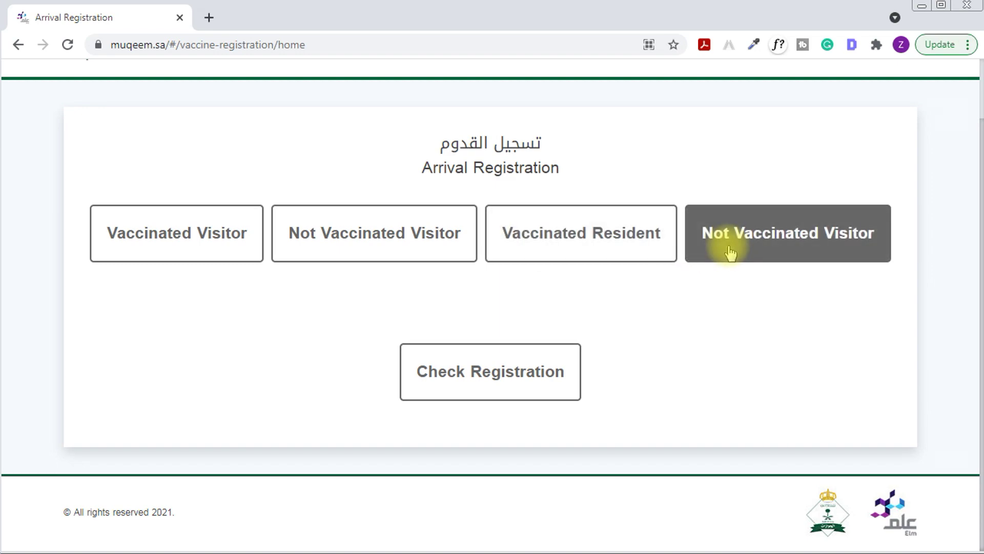
click(594, 247)
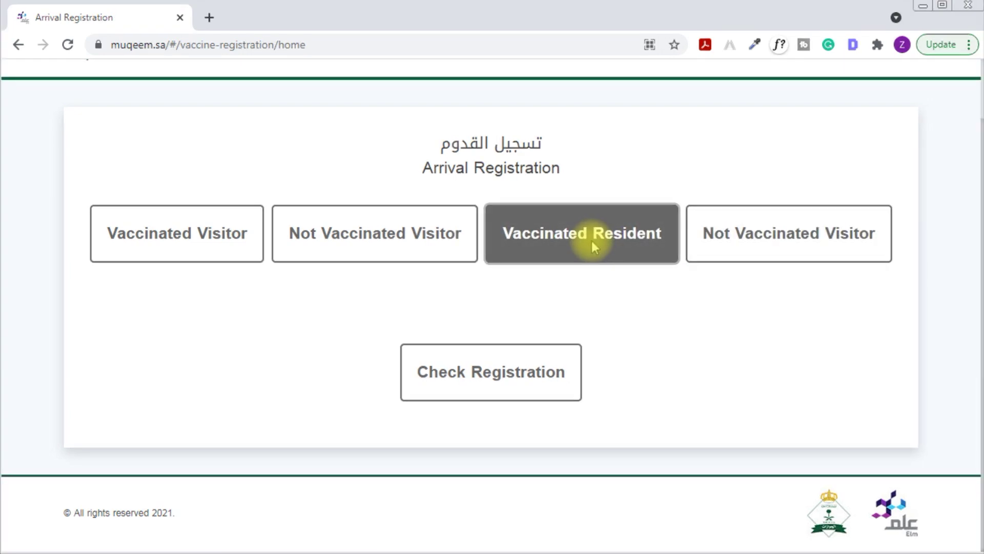
click(593, 247)
Enter the resident's Iqama number and birthdate, pass the robot check, and verify
drag(113, 276, 307, 279)
click(285, 325)
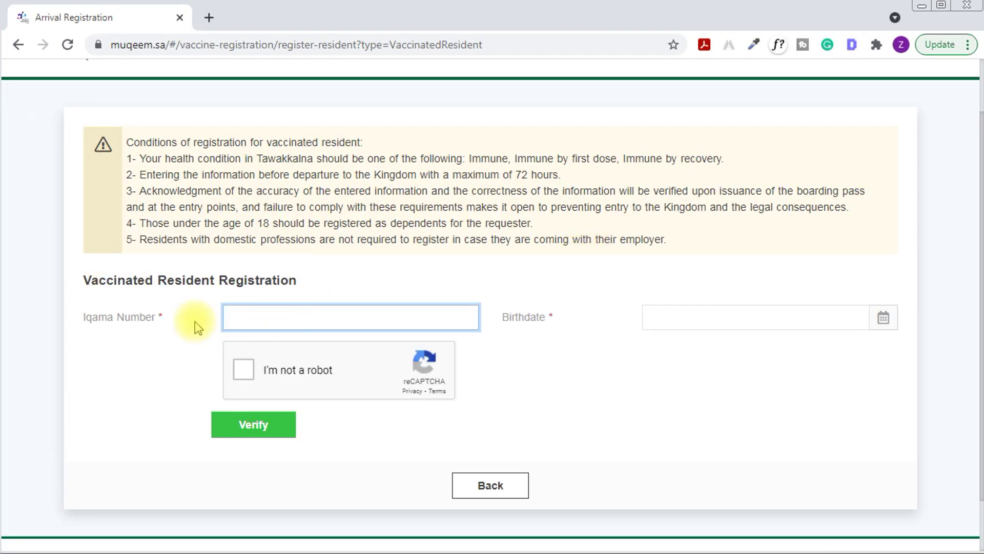
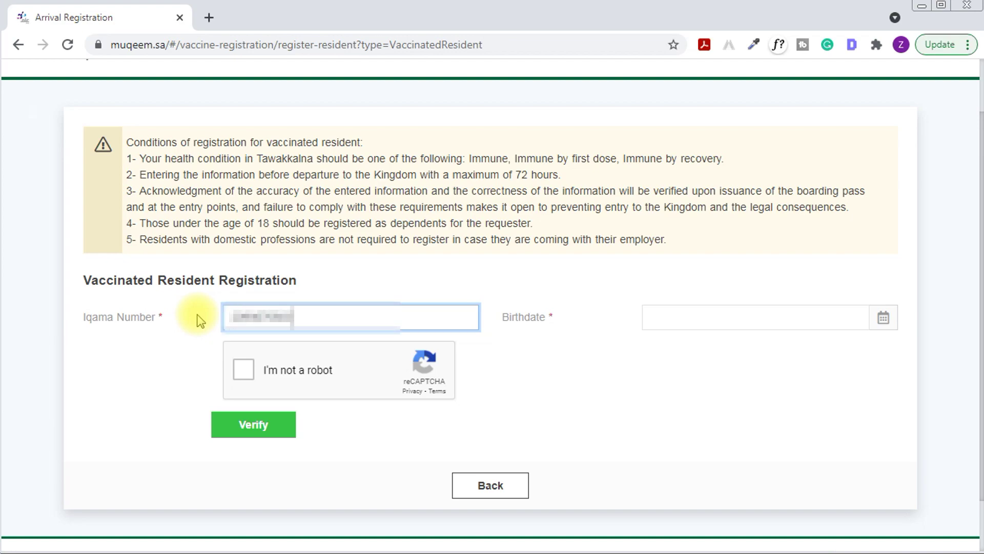
drag(509, 319, 539, 320)
click(736, 315)
click(244, 370)
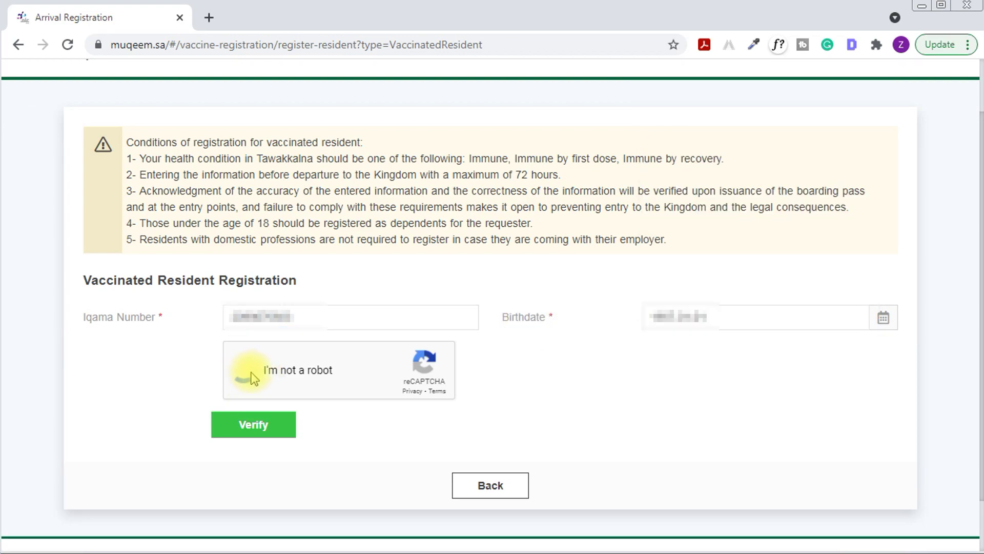
click(253, 425)
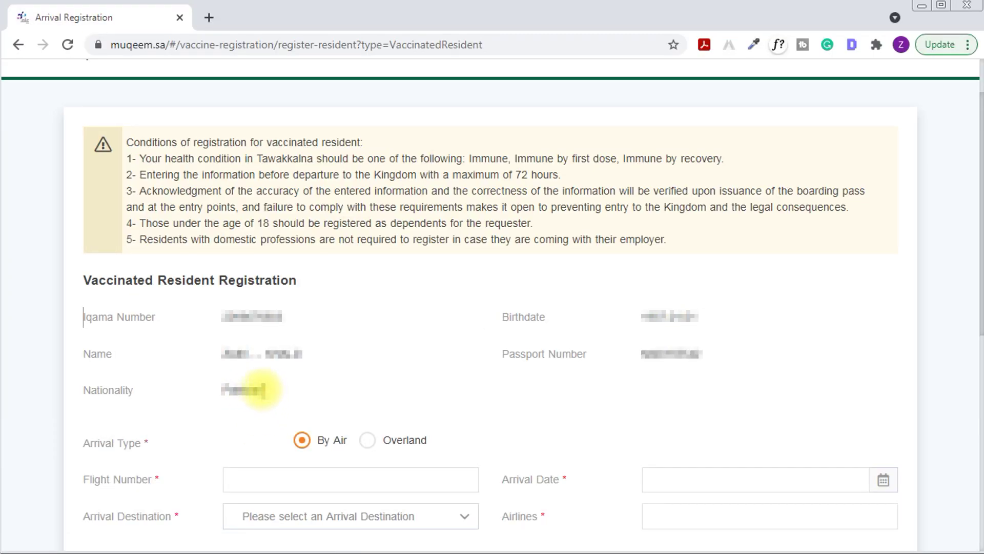
drag(103, 280, 307, 280)
click(336, 282)
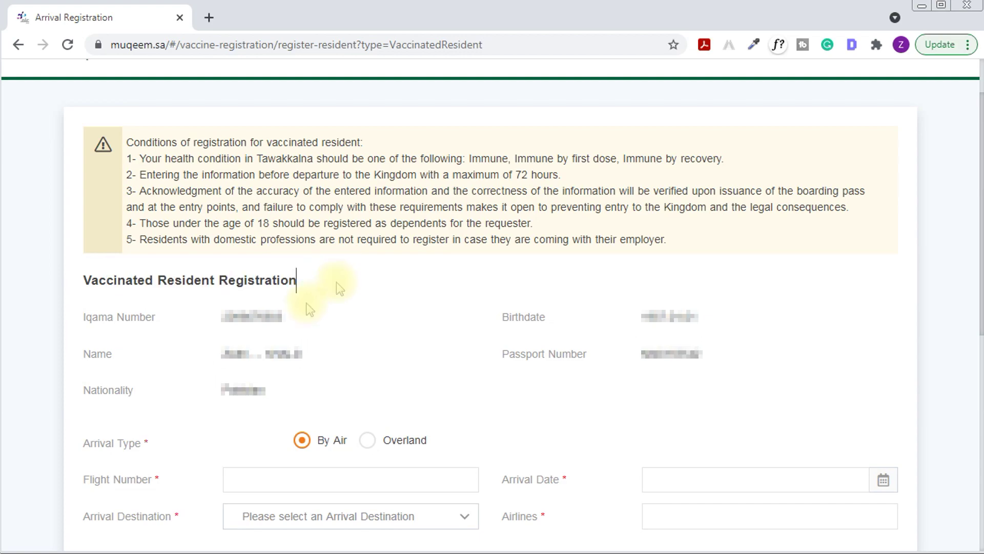
drag(226, 316, 295, 320)
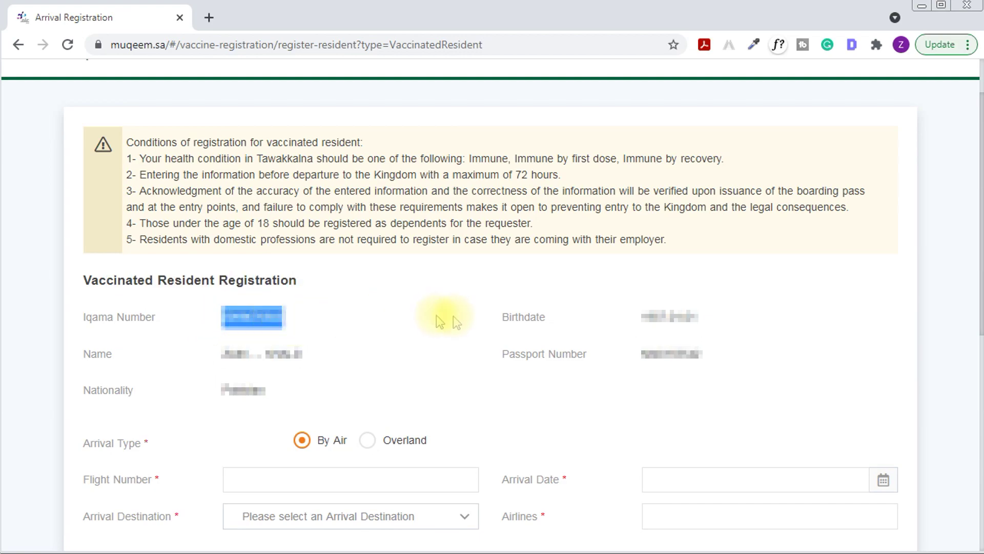
click(231, 220)
drag(129, 141, 383, 146)
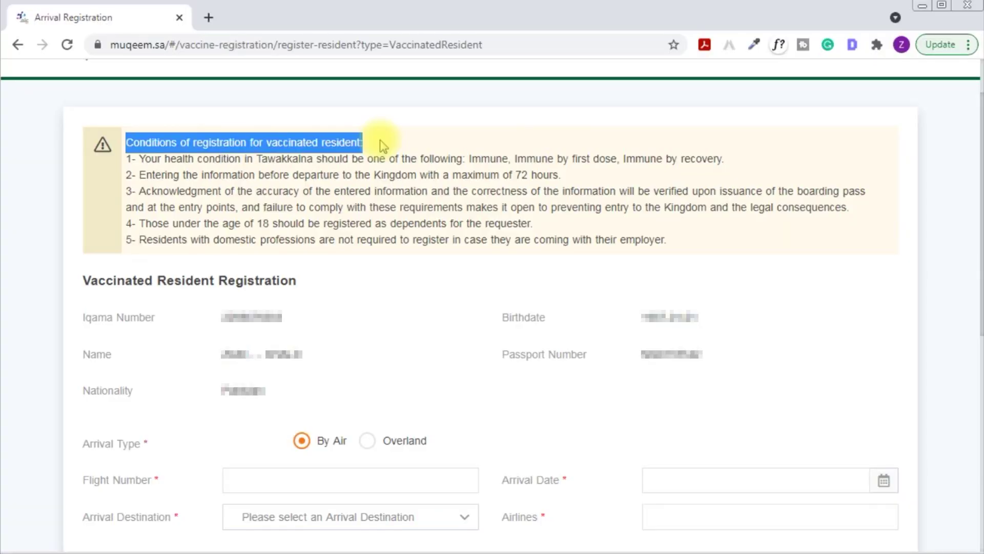
click(383, 146)
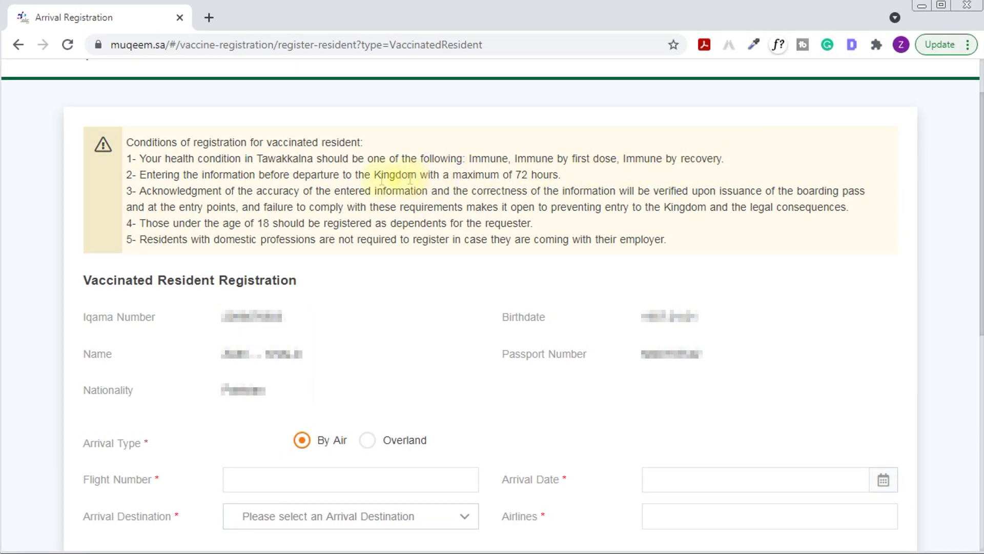
drag(139, 175, 564, 180)
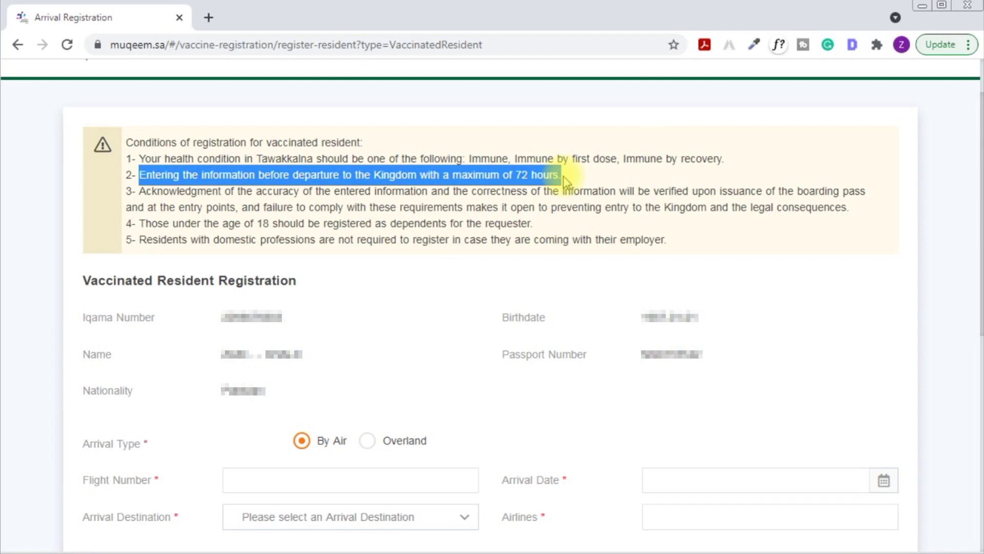
click(566, 180)
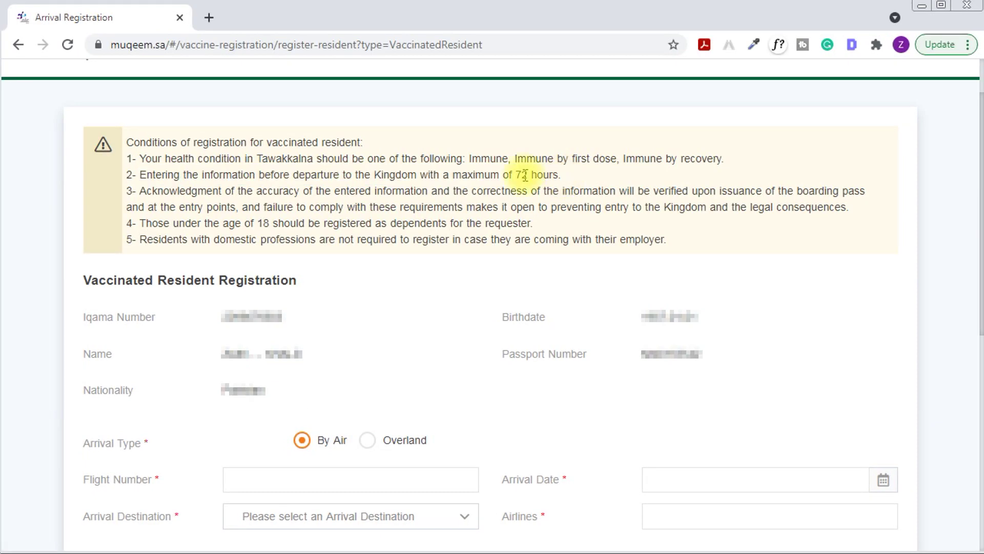
drag(139, 190, 902, 212)
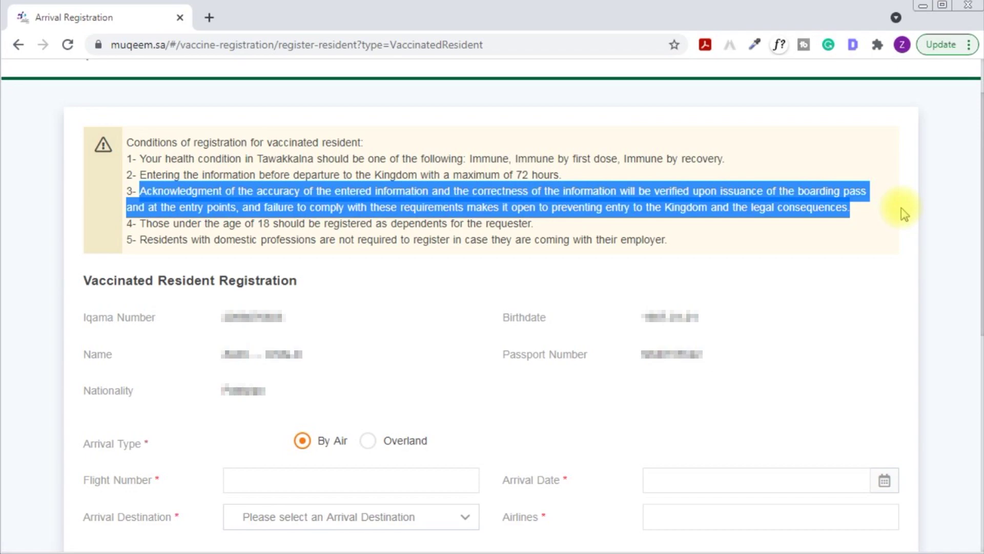
click(472, 220)
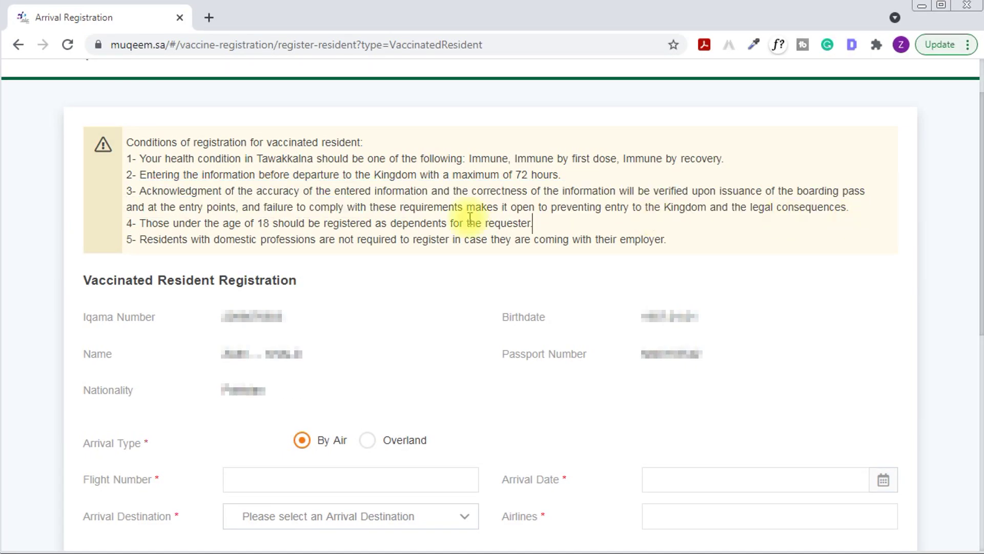
drag(414, 219, 668, 229)
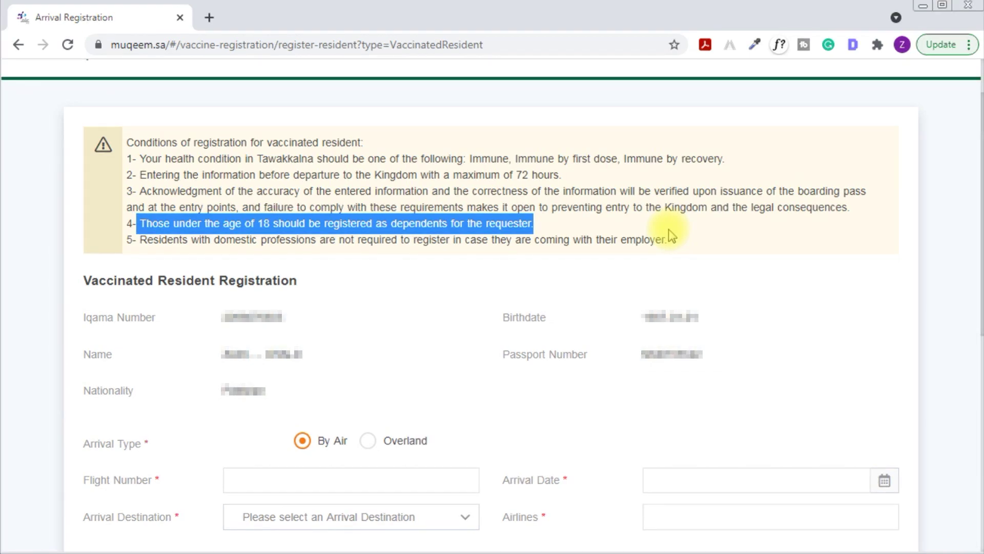
click(670, 235)
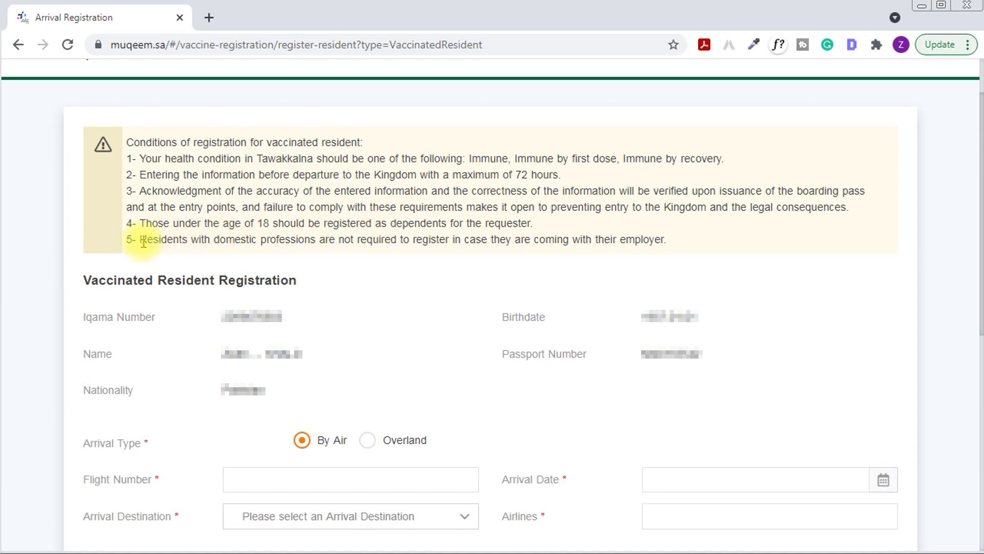
drag(136, 241, 730, 250)
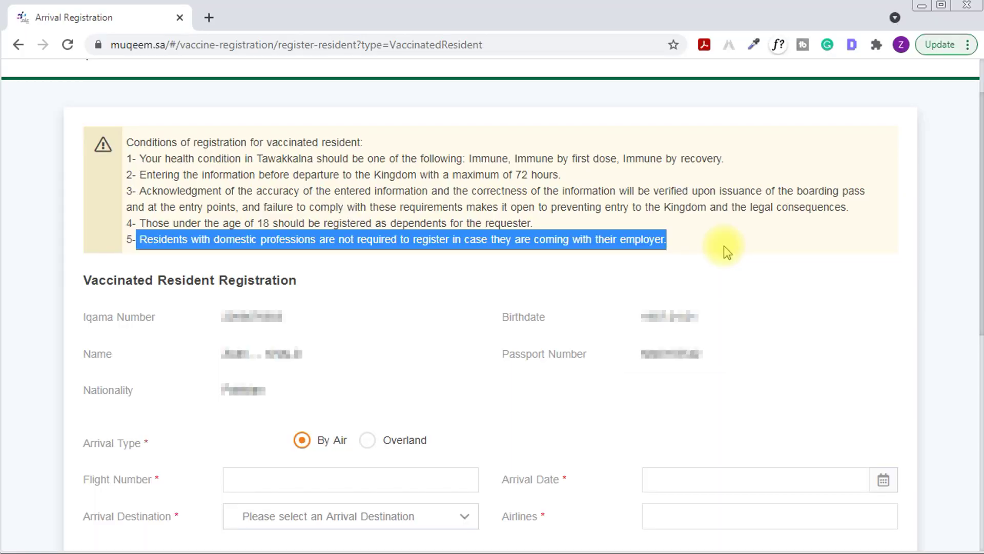
click(724, 245)
drag(81, 285, 272, 284)
click(301, 286)
drag(98, 314, 284, 316)
Review the Birthdate, Name, Passport Number, Nationality and Arrival Type details
drag(525, 317, 531, 318)
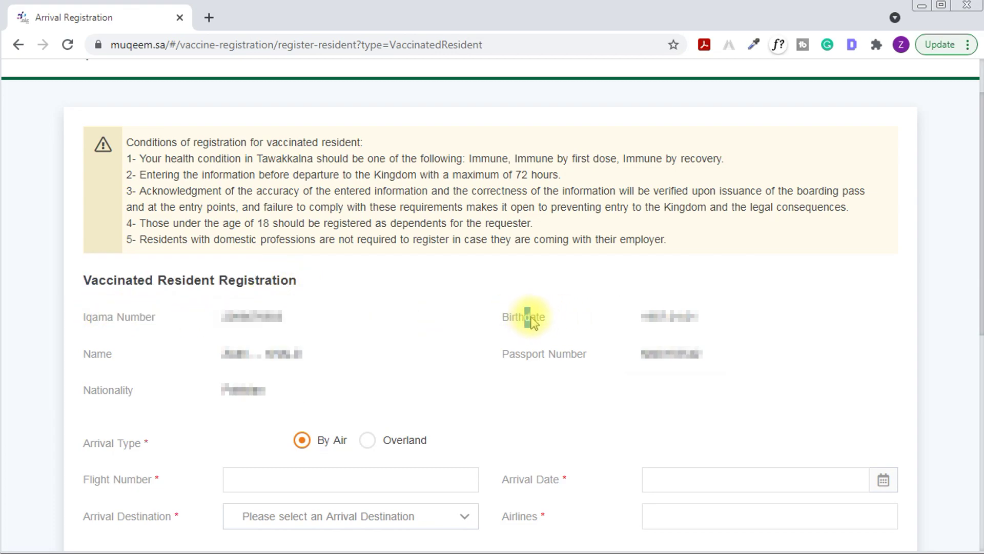
drag(98, 353, 112, 354)
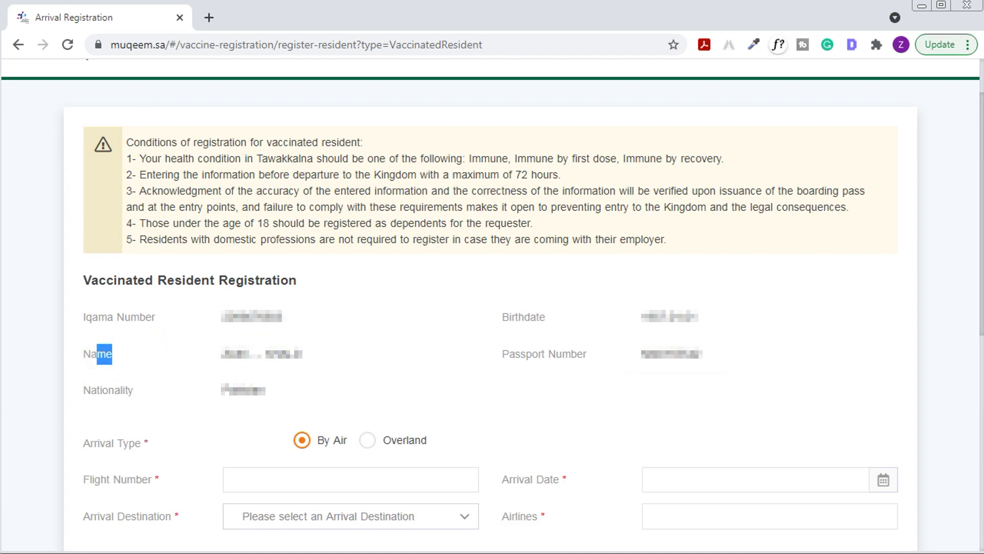
drag(520, 354, 559, 354)
click(109, 393)
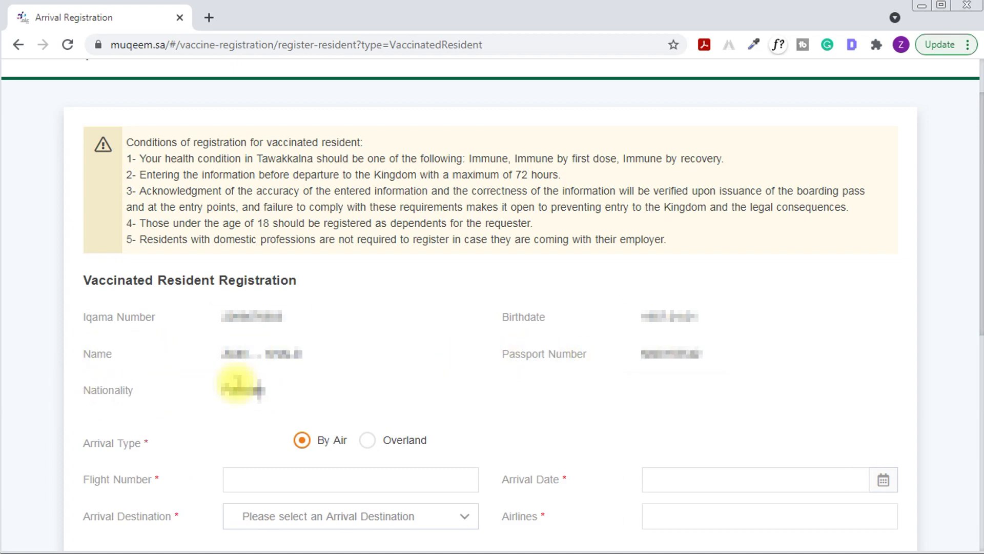
drag(100, 444, 140, 443)
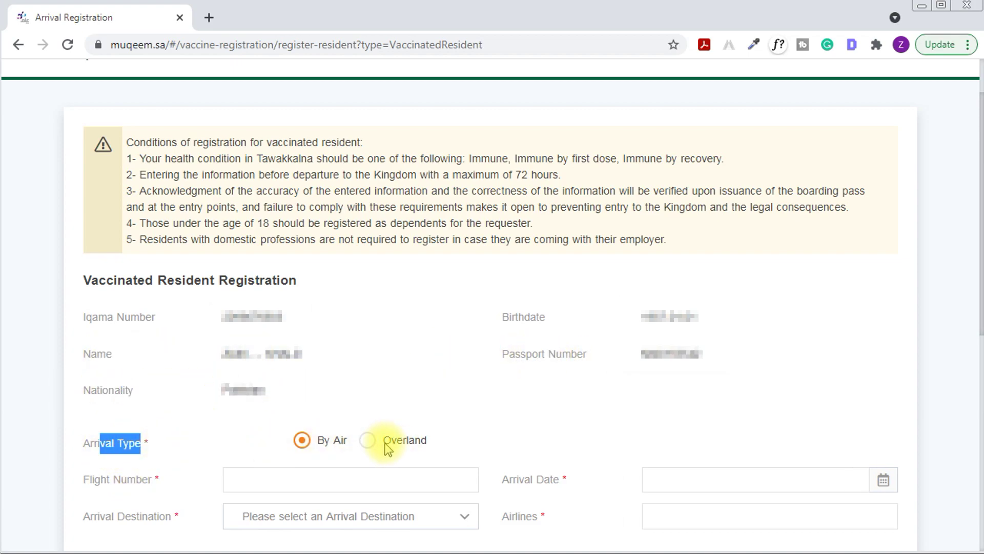
scroll(388, 449, down, 7)
click(324, 105)
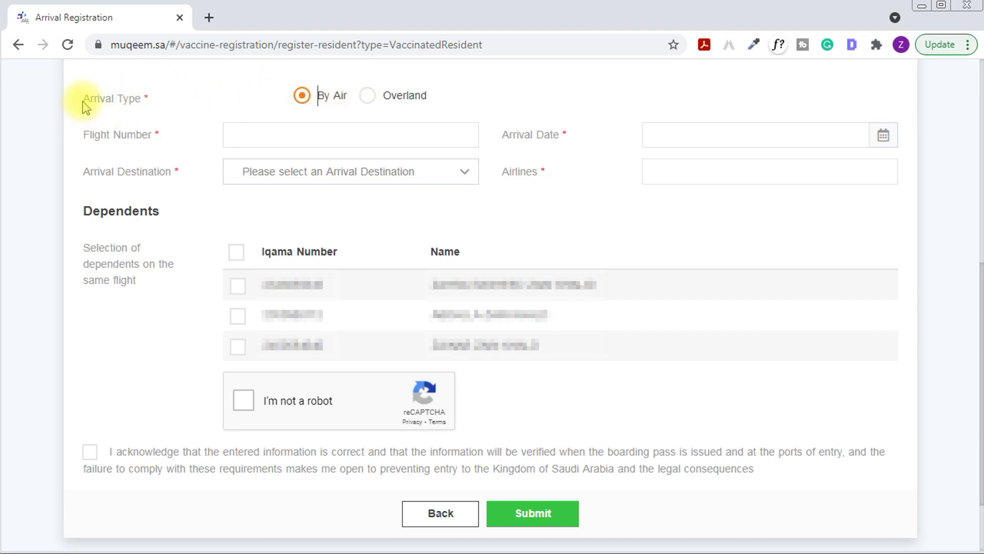
Review the flight fields and Dependents section, leaving Arrival Destination unselected so it's flagged required
drag(95, 134, 148, 134)
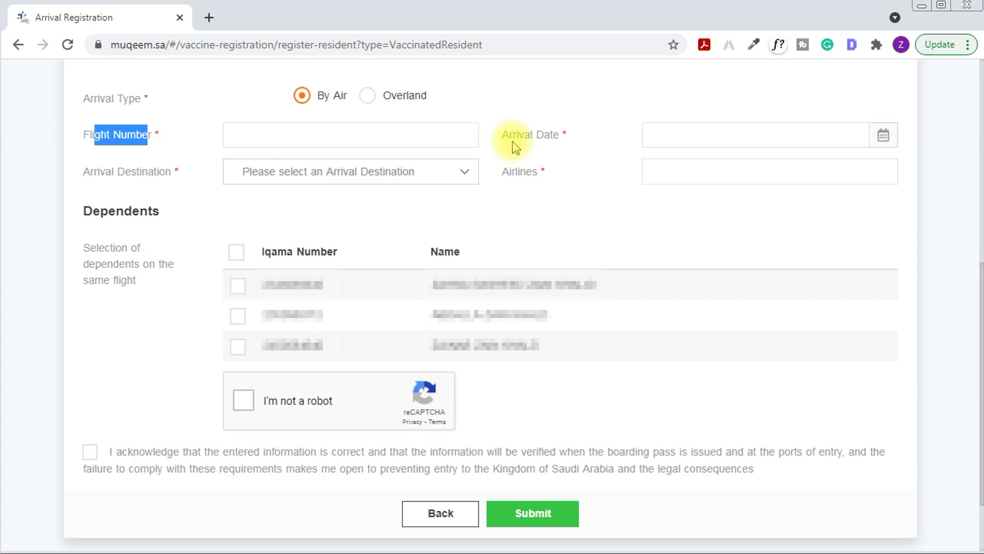
drag(512, 134, 561, 135)
drag(94, 171, 180, 171)
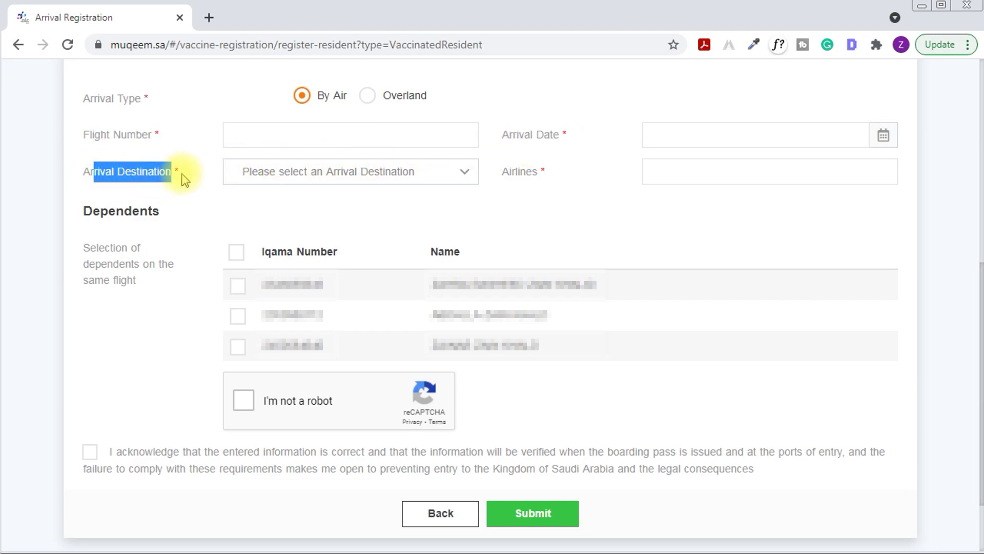
click(318, 179)
click(318, 179)
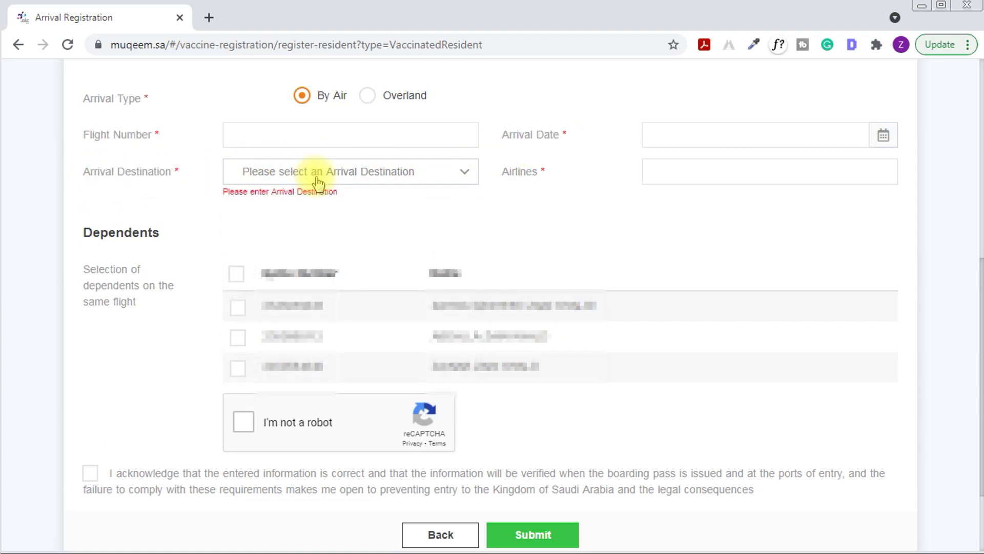
click(538, 181)
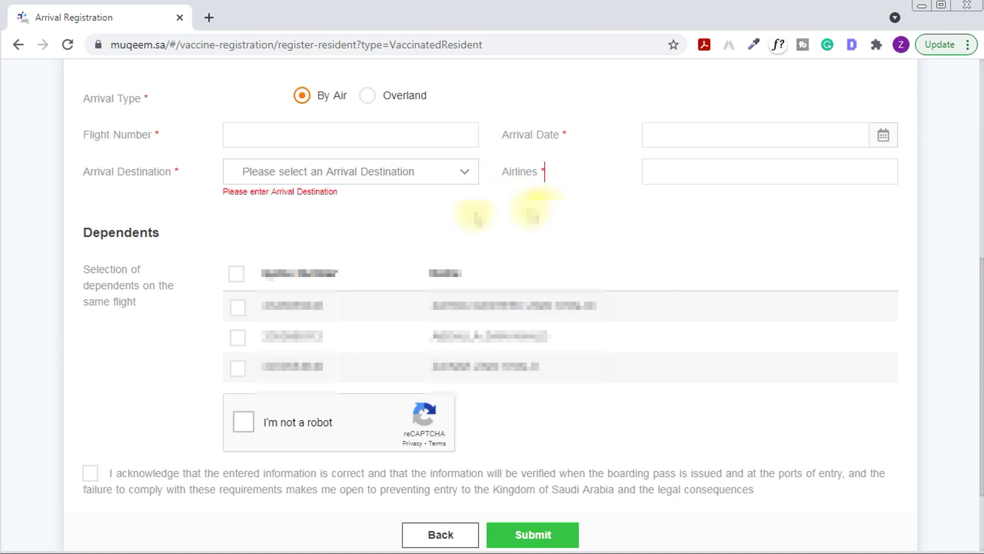
drag(108, 232, 147, 233)
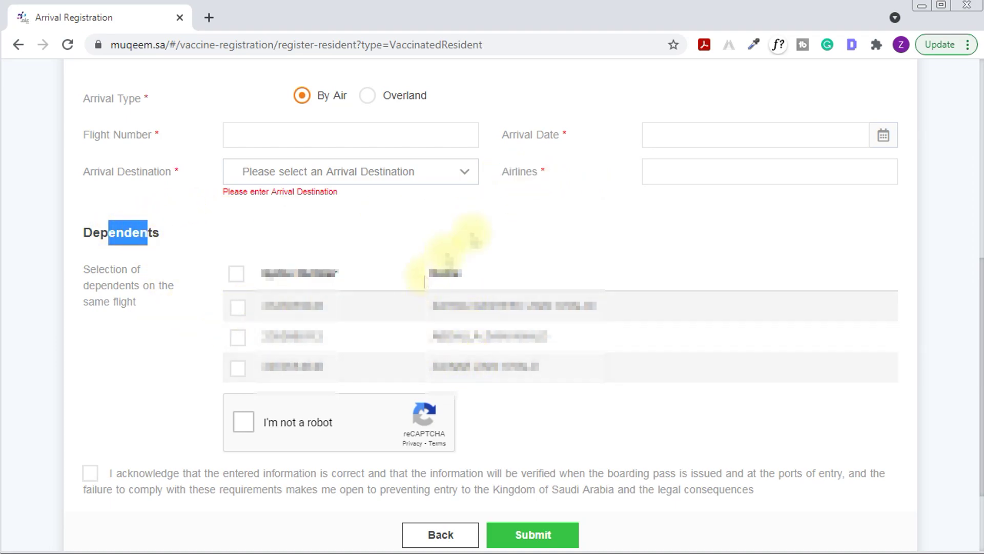
click(496, 223)
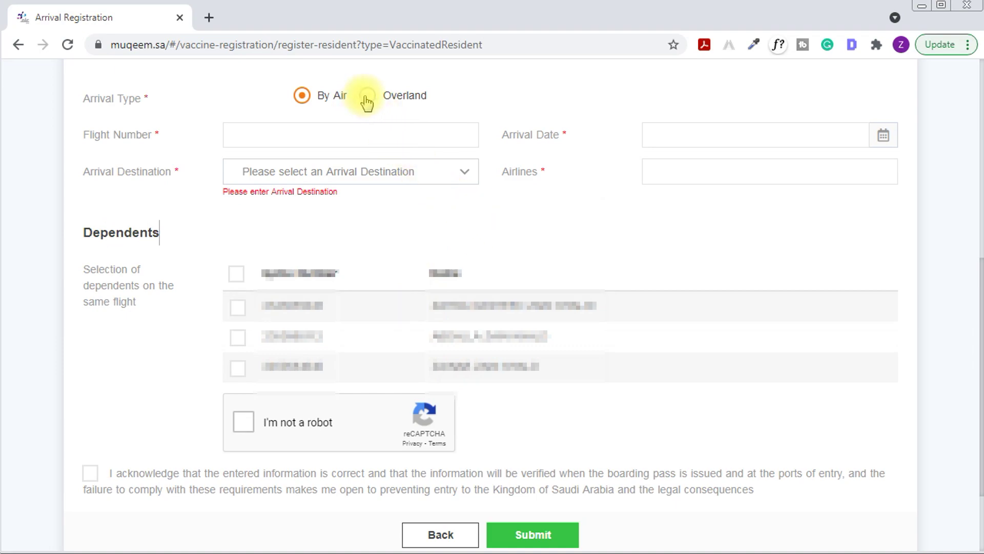
Switch Arrival Type to Overland, removing the flight fields so Dependents follows directly
click(367, 97)
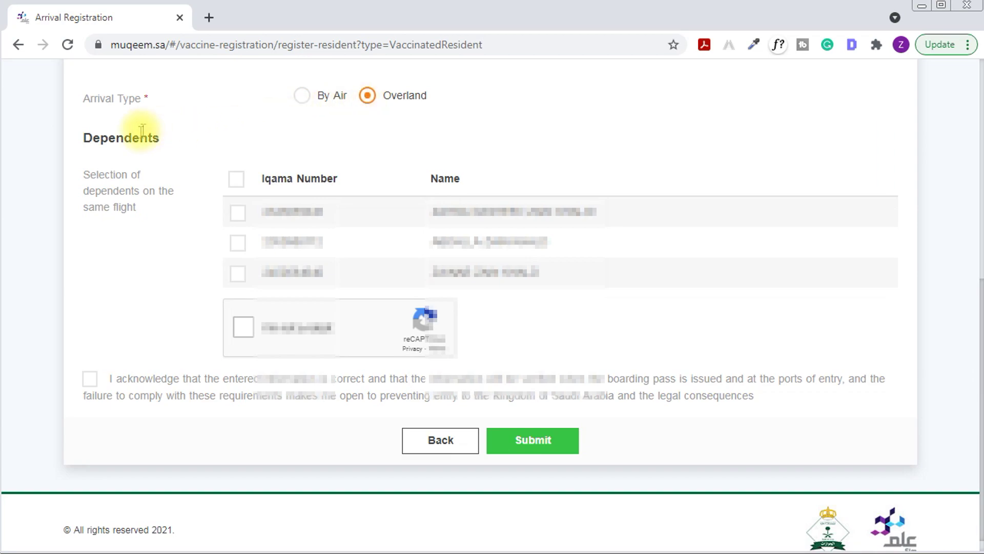
drag(93, 138, 131, 137)
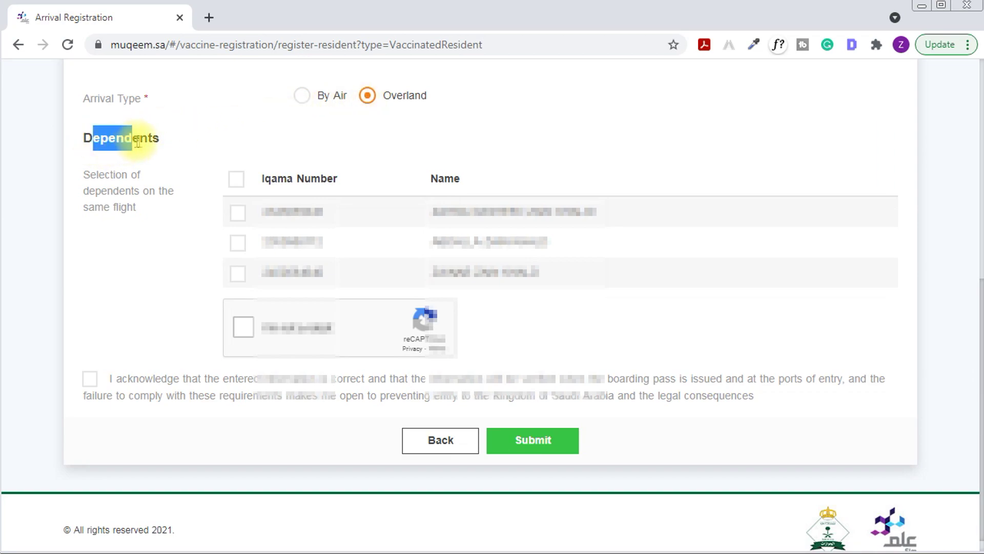
drag(119, 181, 145, 210)
click(169, 249)
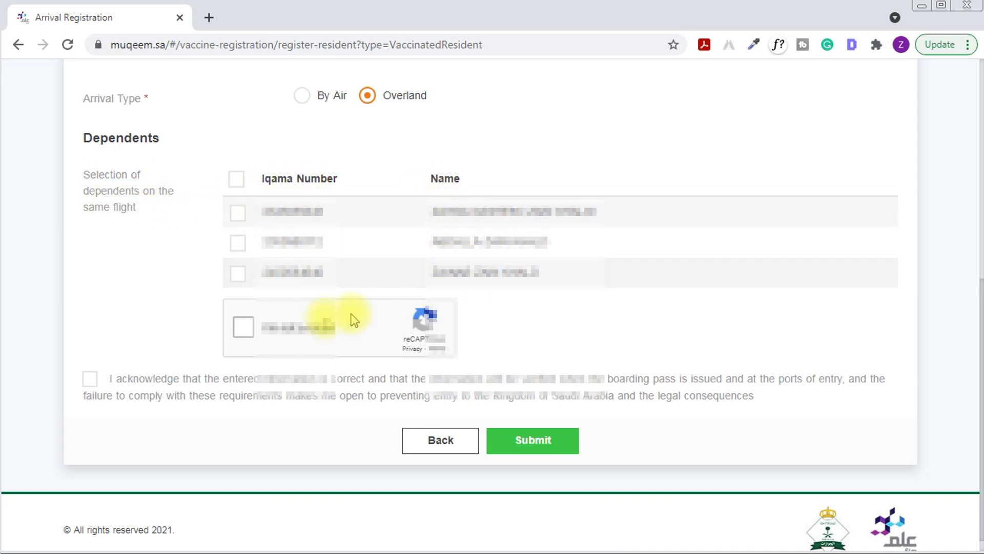
Set Arrival Type back to By Air with flight number SV561
click(301, 96)
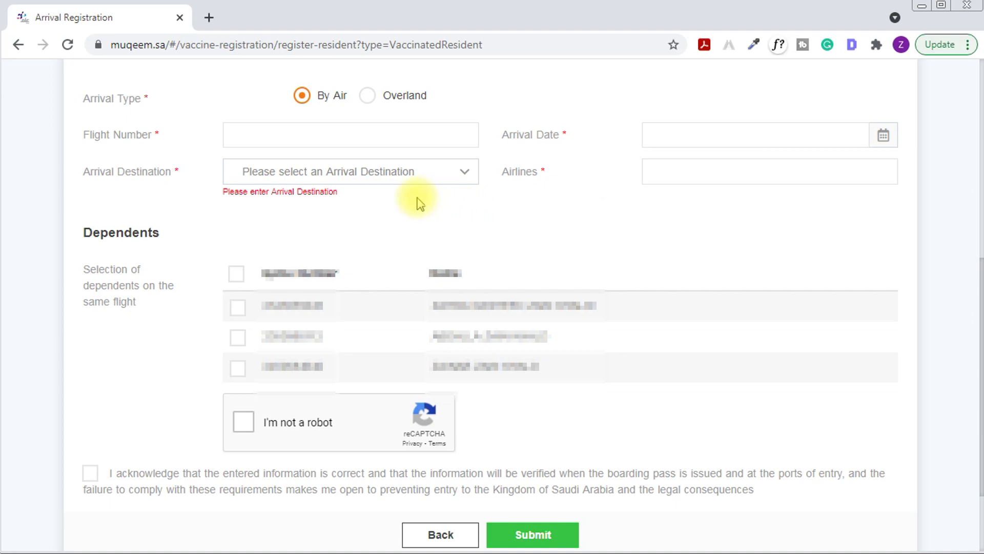
drag(101, 134, 113, 136)
click(253, 134)
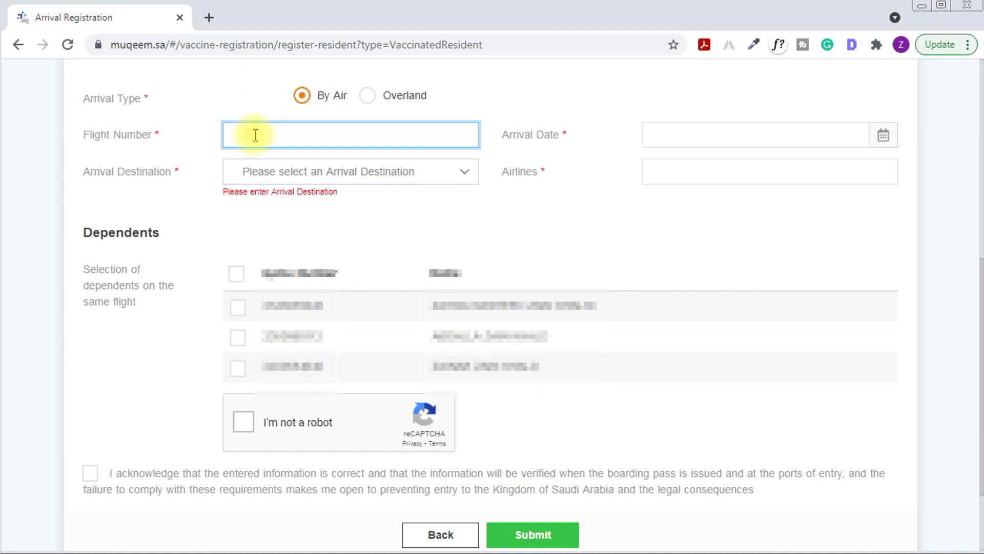
text(S)
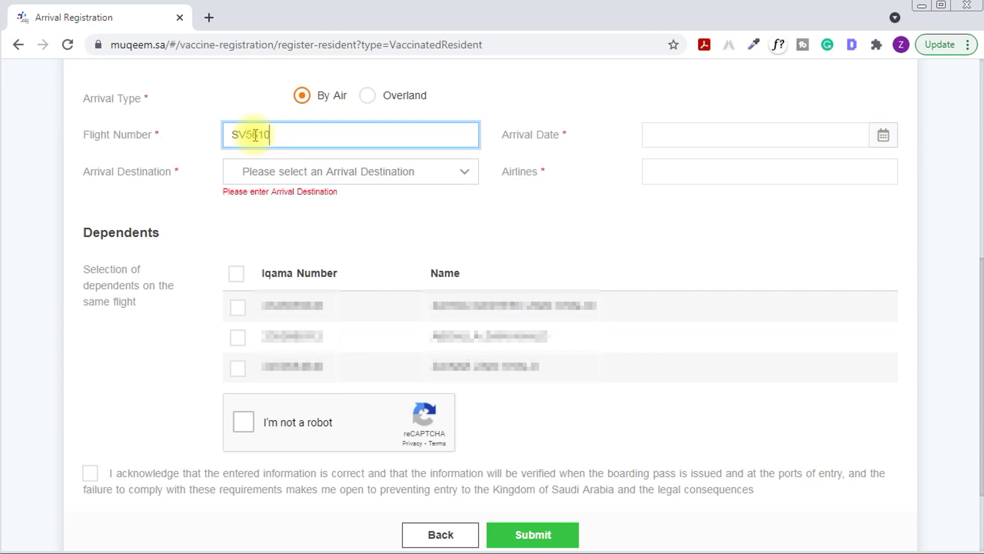
text(V5610)
key(BackSpace)
Set arrival date 2021-06-24, destination Riyadh, and airline Saudi Airlines
click(696, 134)
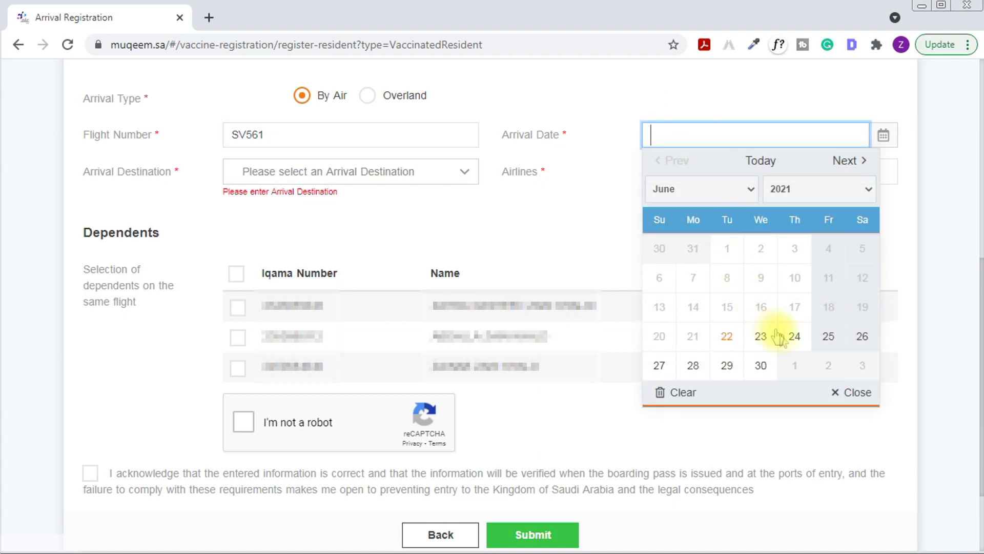
click(794, 338)
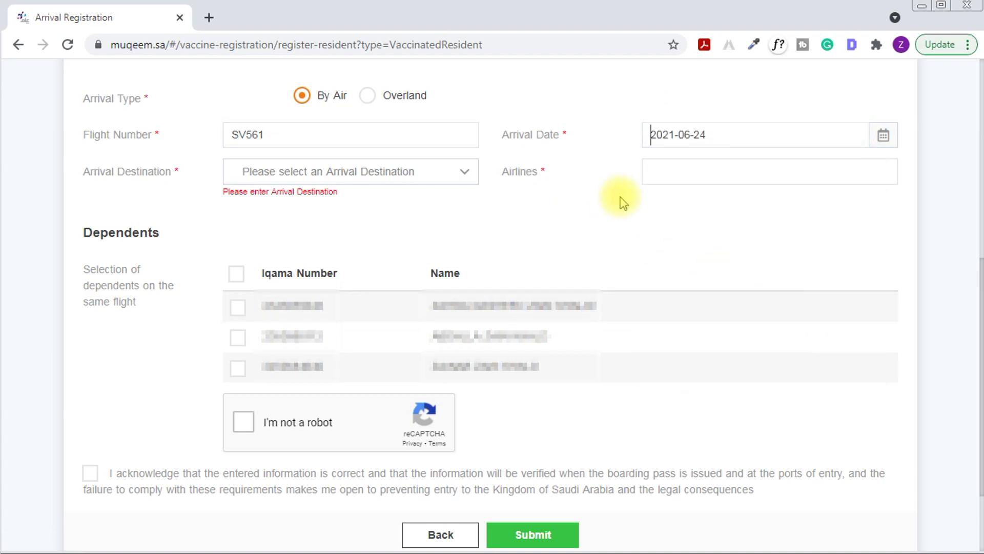
click(276, 177)
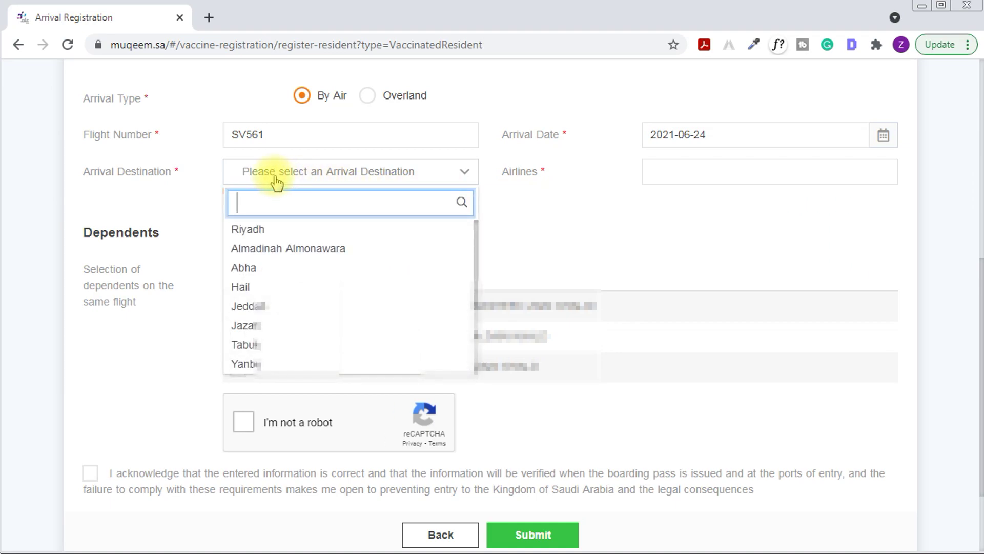
click(281, 229)
click(683, 169)
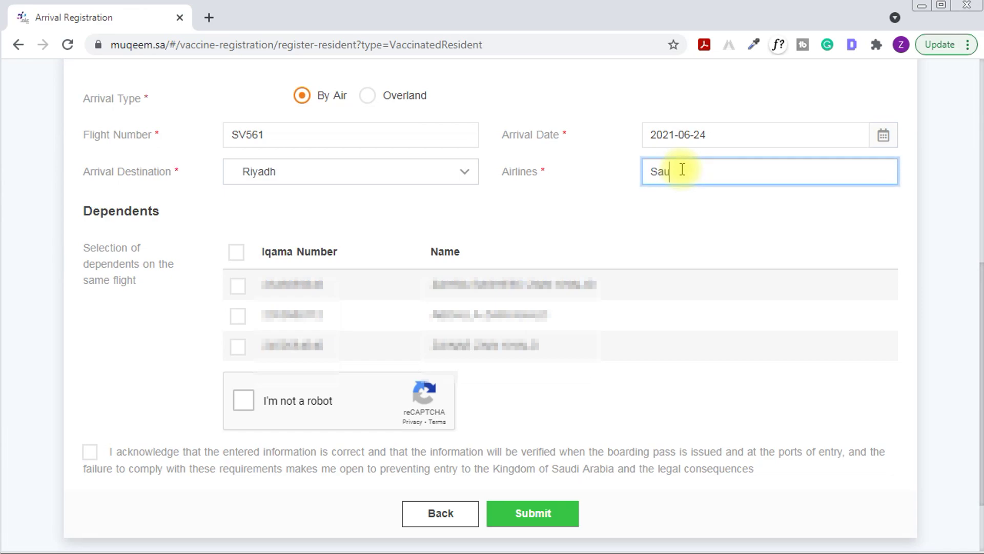
text(Saudi Airlines)
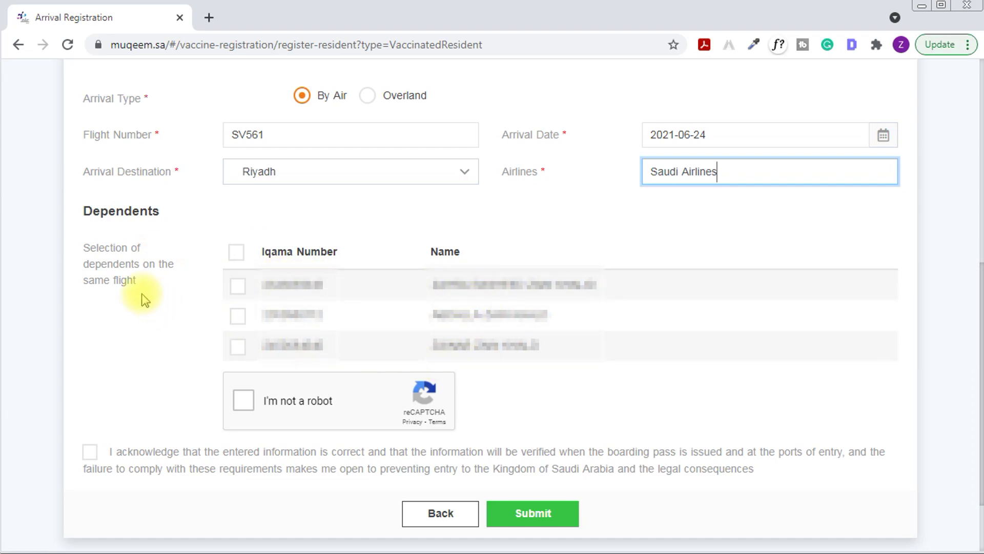
Pass the reCAPTCHA check and submit the completed arrival form
click(243, 406)
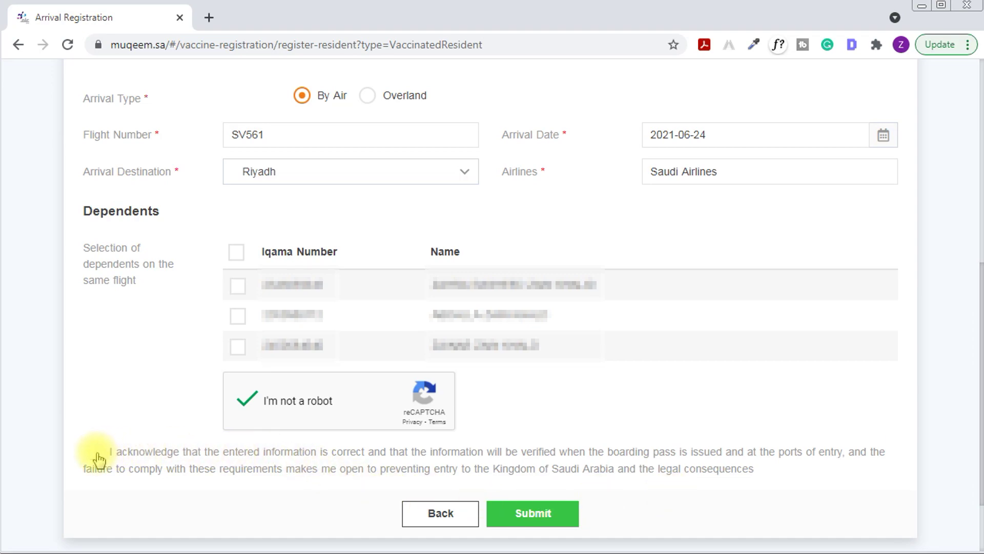
click(537, 521)
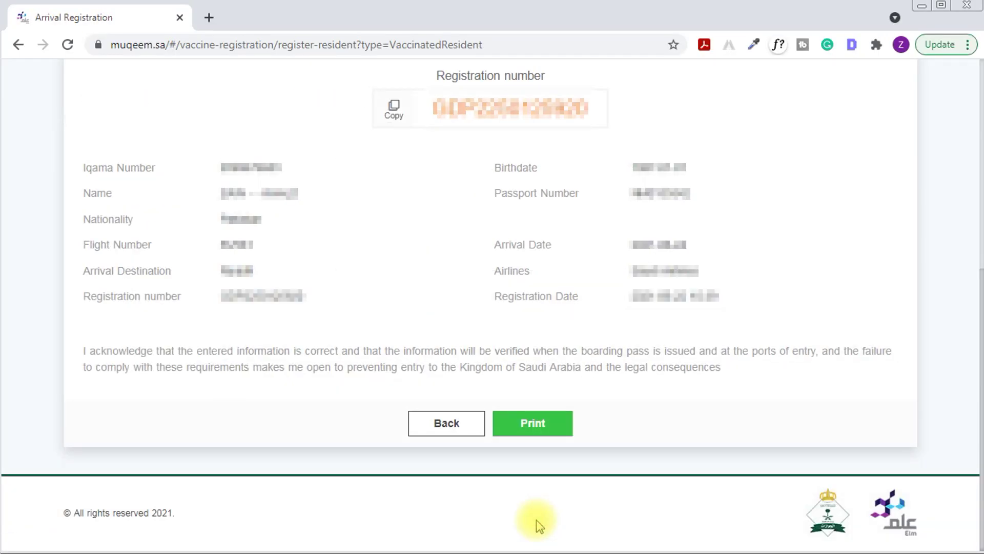
Review the success message and the registration number, Iqama, flight and arrival details
drag(453, 75, 532, 202)
click(621, 182)
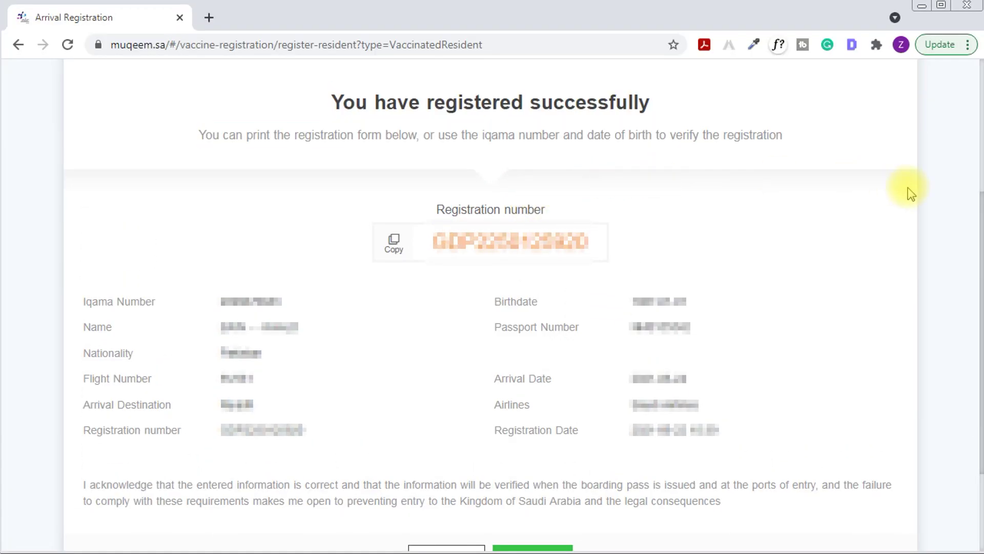
drag(333, 102, 650, 102)
drag(213, 134, 769, 134)
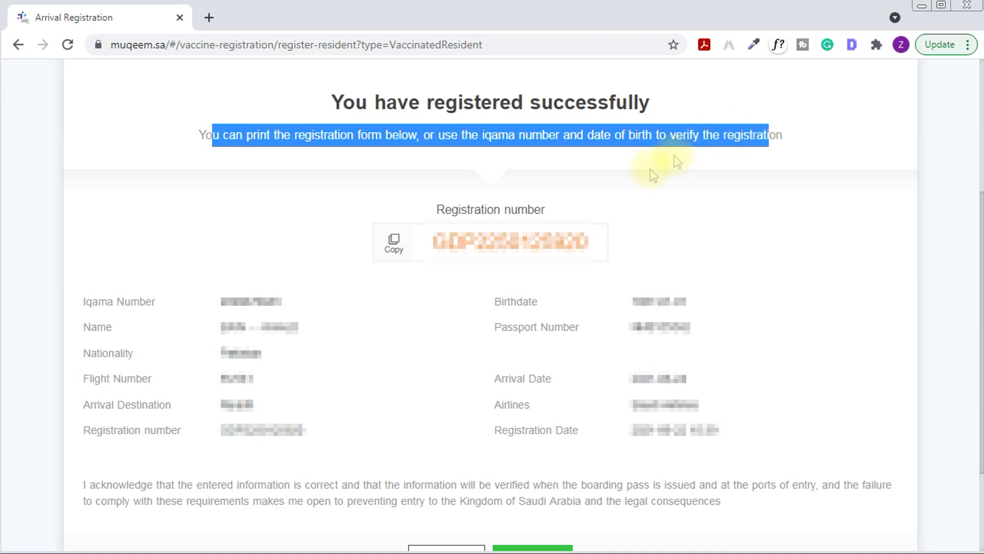
triple_click(94, 304)
drag(458, 209, 553, 214)
click(482, 249)
drag(114, 301, 154, 300)
drag(224, 302, 252, 302)
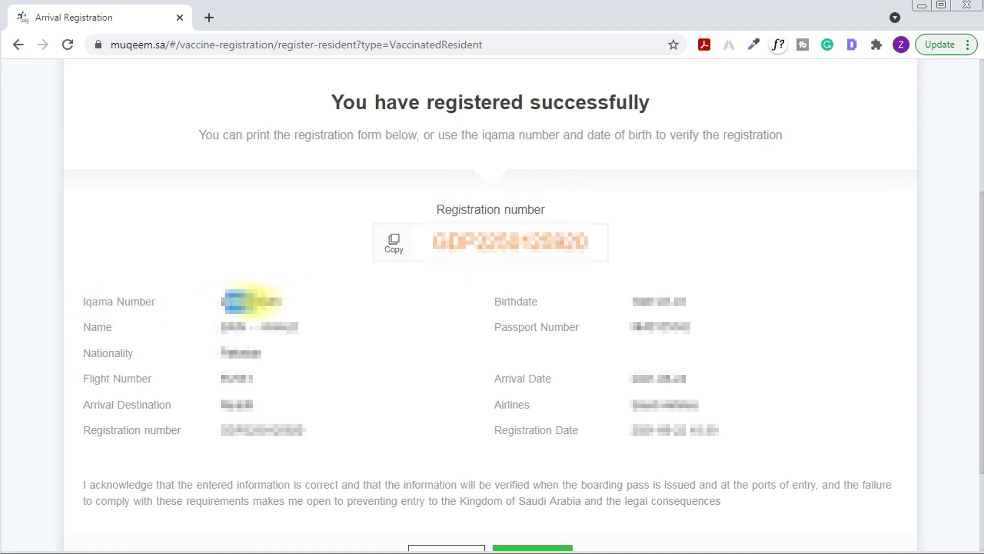
double_click(127, 327)
drag(90, 353, 132, 354)
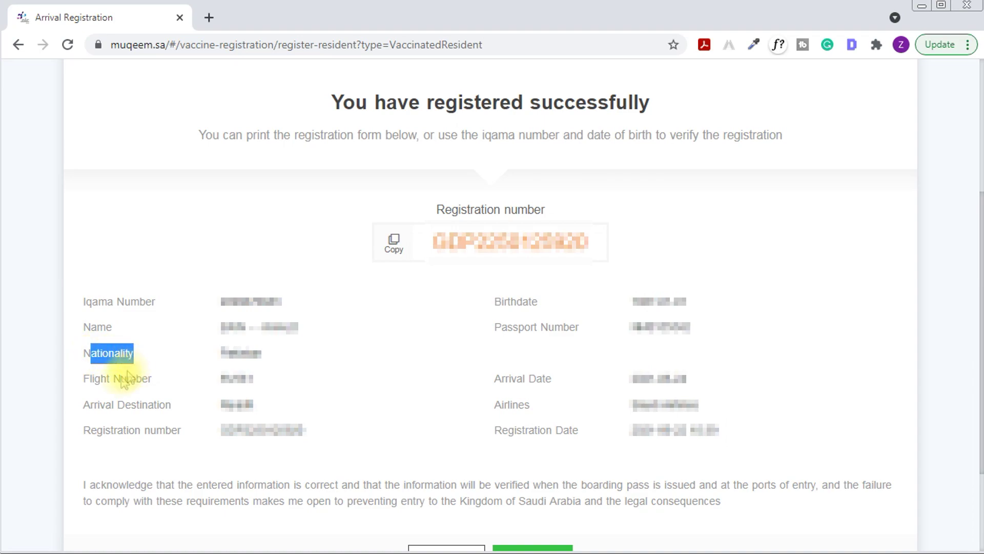
drag(90, 378, 164, 431)
drag(495, 303, 555, 304)
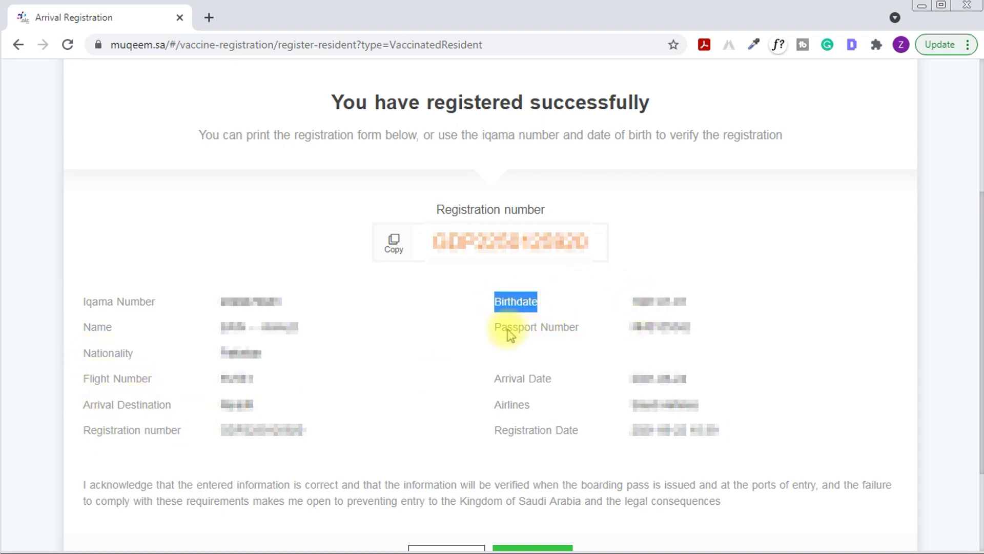
drag(508, 328, 576, 328)
drag(507, 378, 549, 378)
drag(504, 405, 567, 430)
click(689, 431)
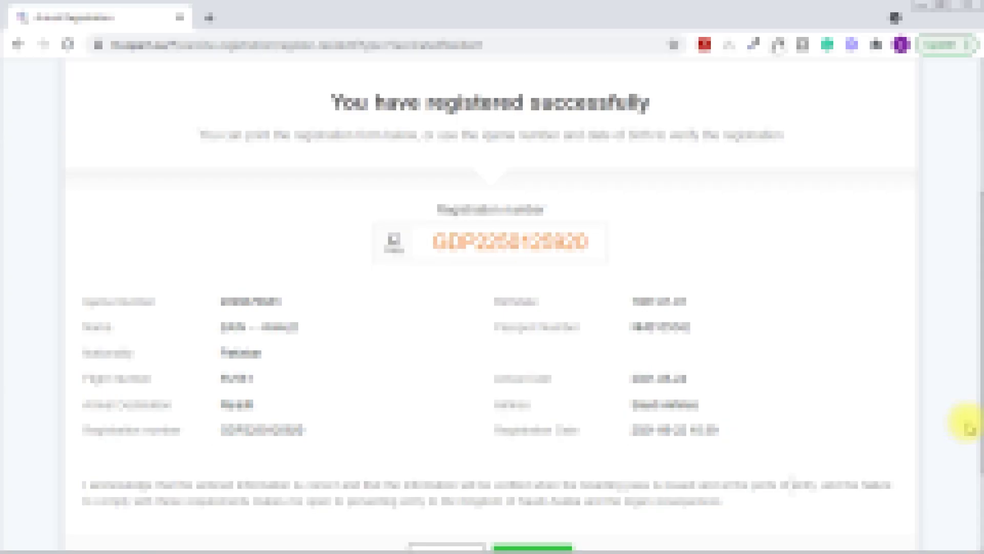
Print the registration as a vaccine-registration PDF and open the downloaded file
scroll(967, 424, down, 3)
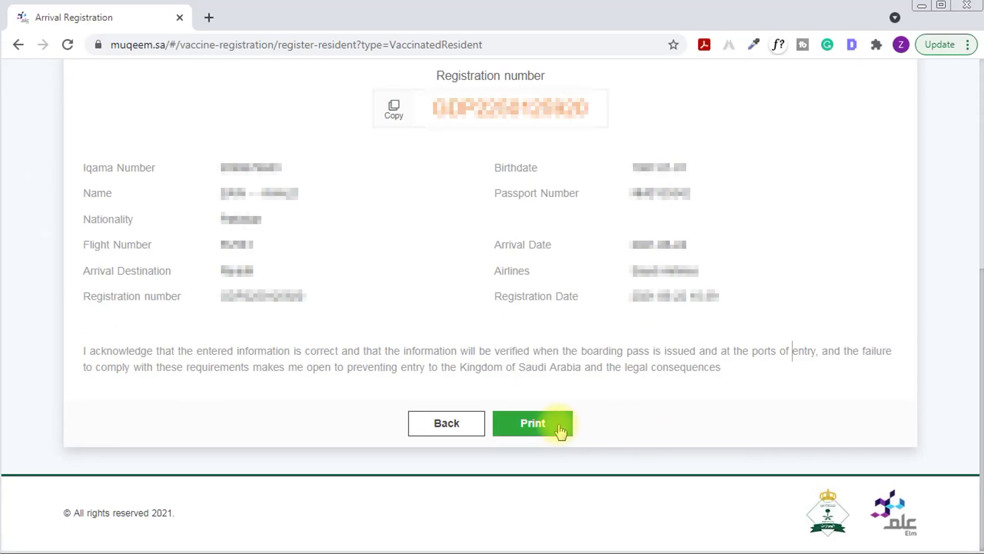
click(528, 432)
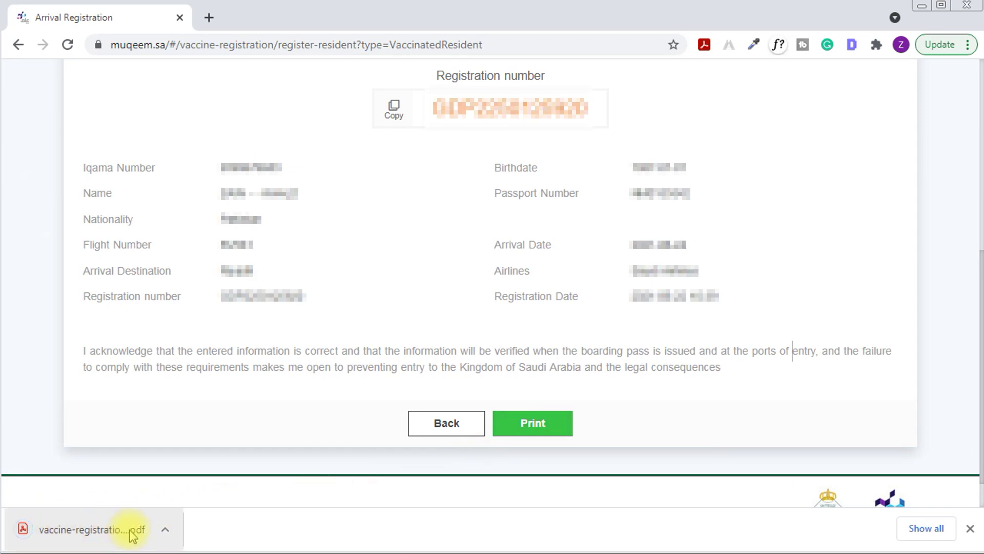
click(92, 530)
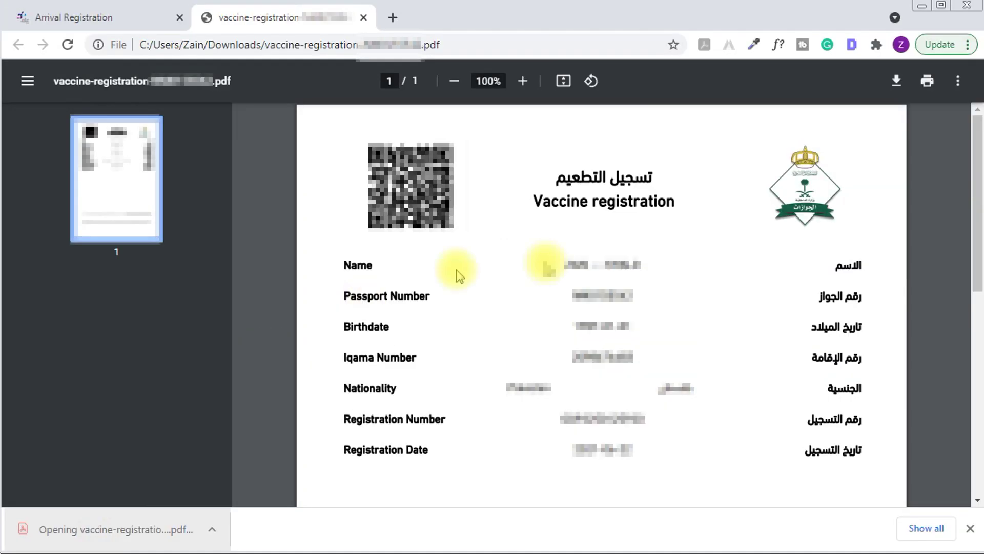
drag(564, 177, 687, 177)
drag(531, 201, 689, 202)
click(551, 281)
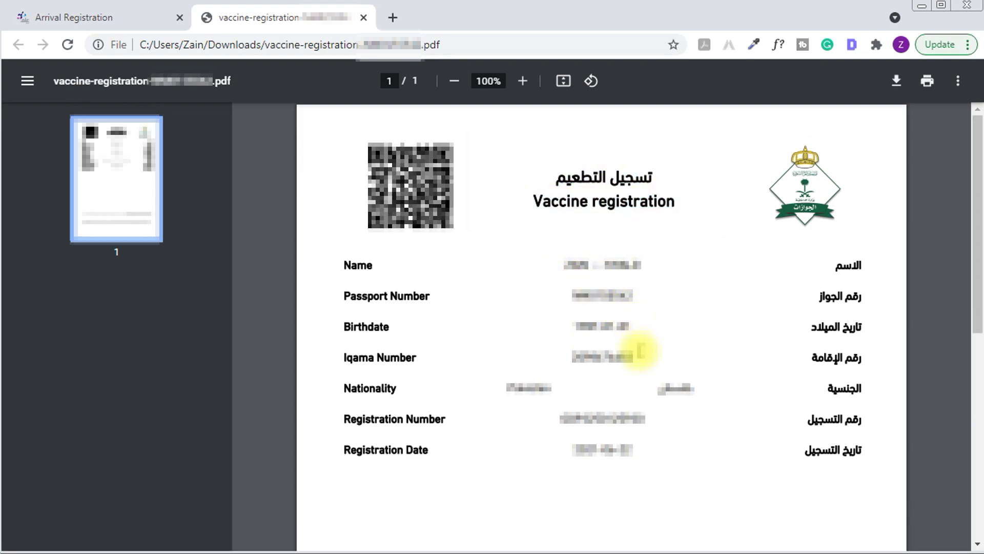
drag(363, 425, 438, 428)
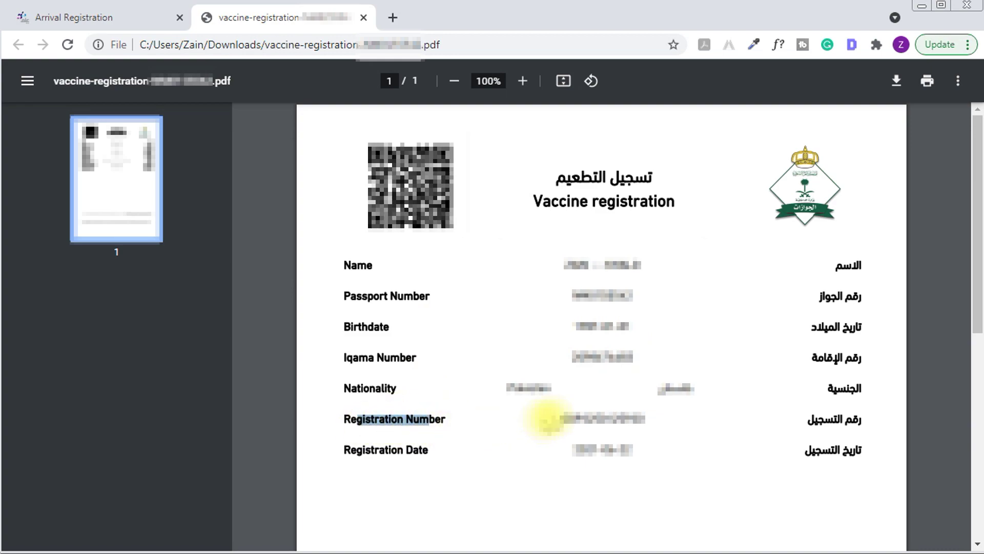
drag(561, 419, 631, 416)
drag(345, 451, 416, 454)
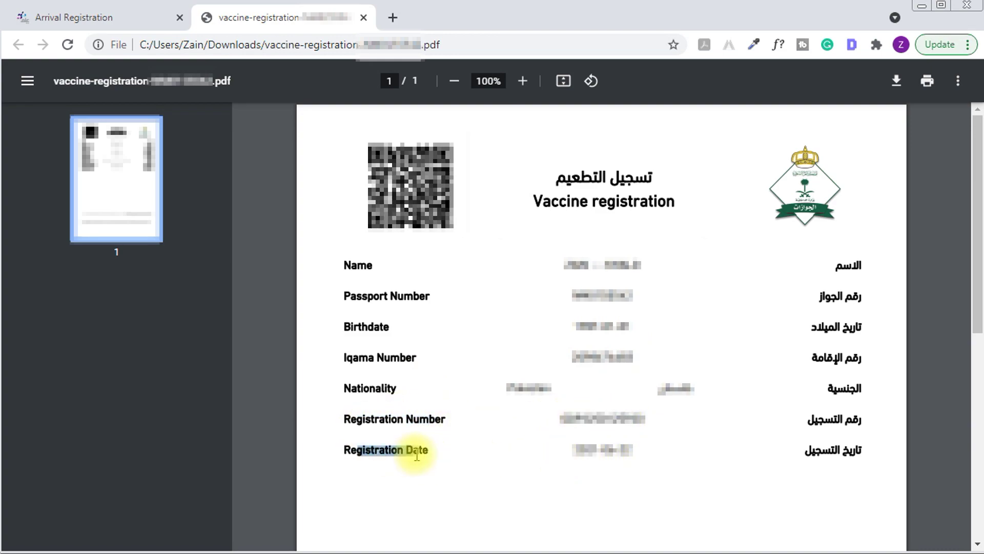
drag(573, 451, 616, 451)
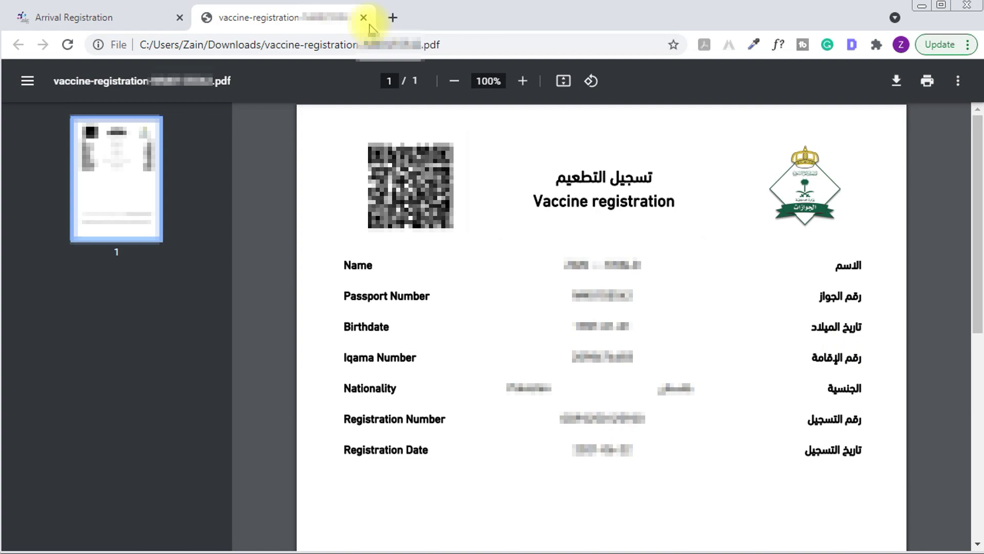
Close the vaccine-registration PDF tab
click(364, 18)
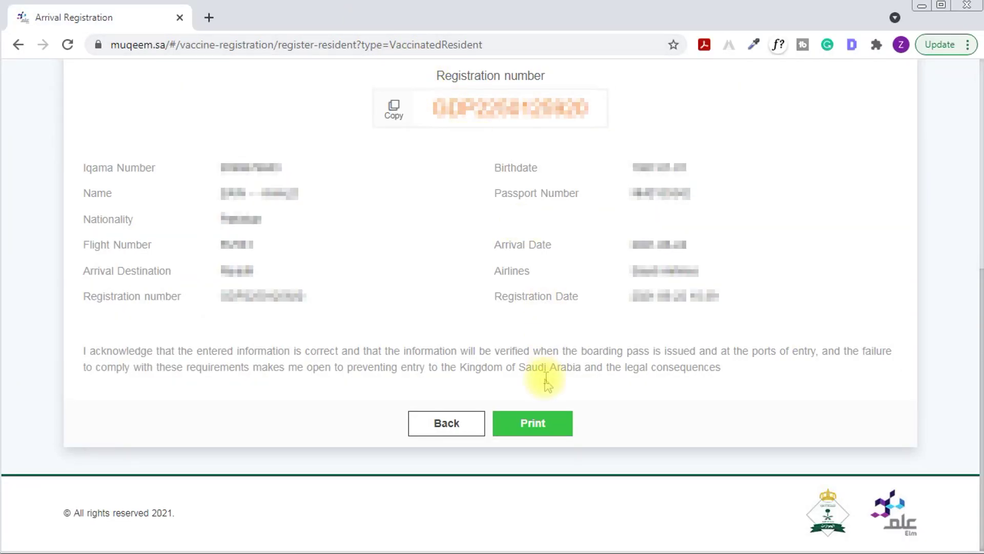